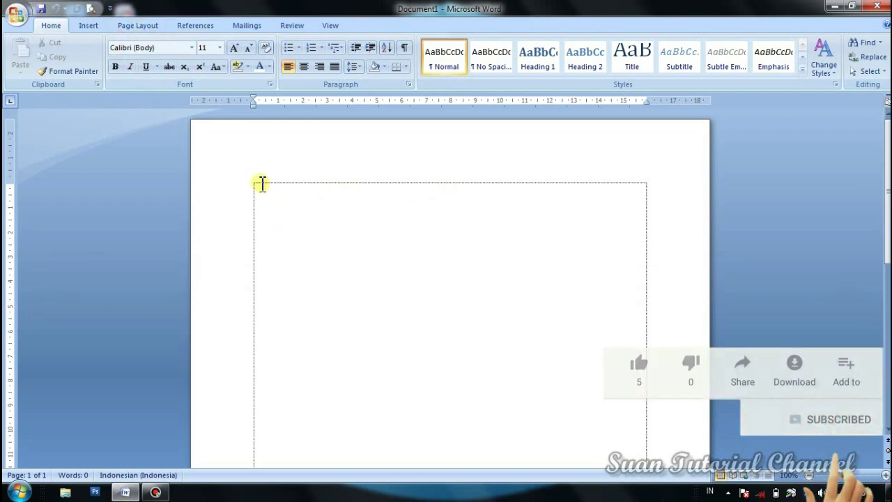
Step: Add blank pages until the document has four, zoomed out to show them side by side
{"action": "left_click", "coordinate": [148, 31]}
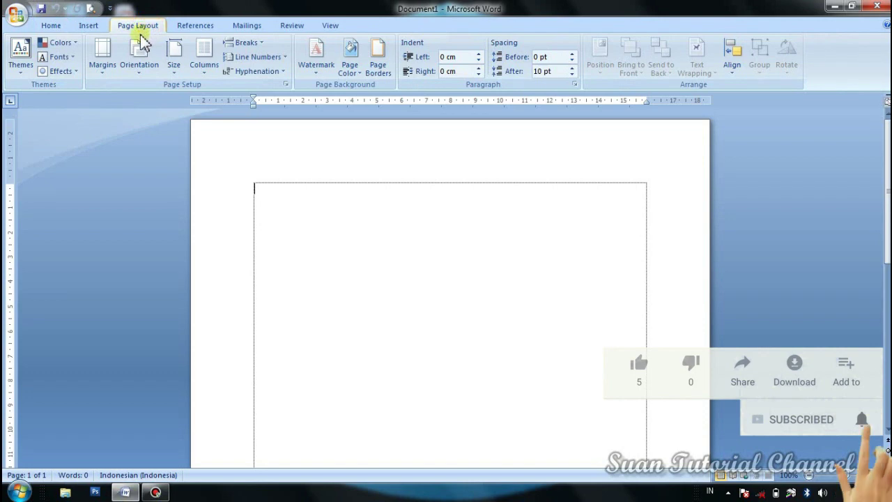
{"action": "left_click", "coordinate": [92, 25]}
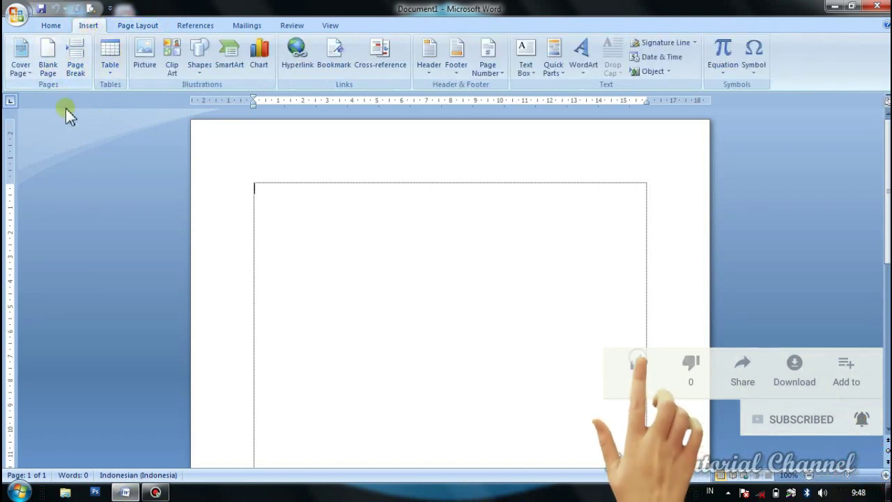
{"action": "left_click", "coordinate": [48, 56]}
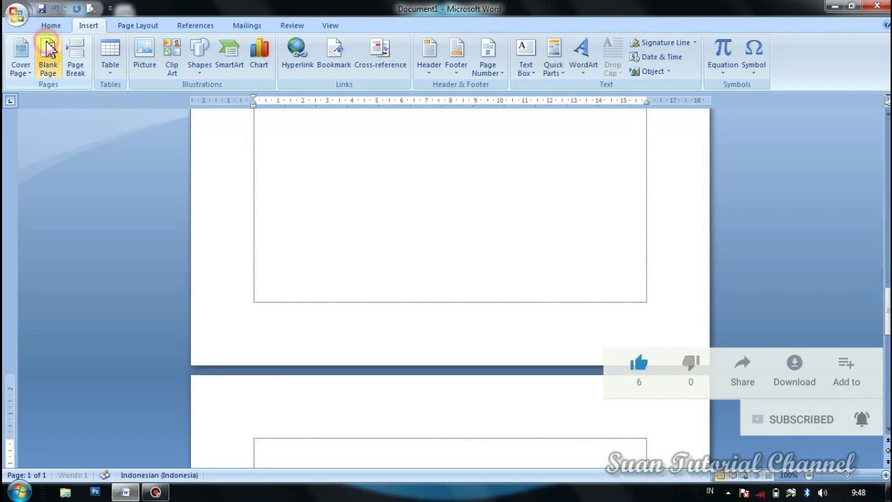
{"action": "scroll", "coordinate": [408, 286], "scroll_direction": "down", "scroll_amount": 5}
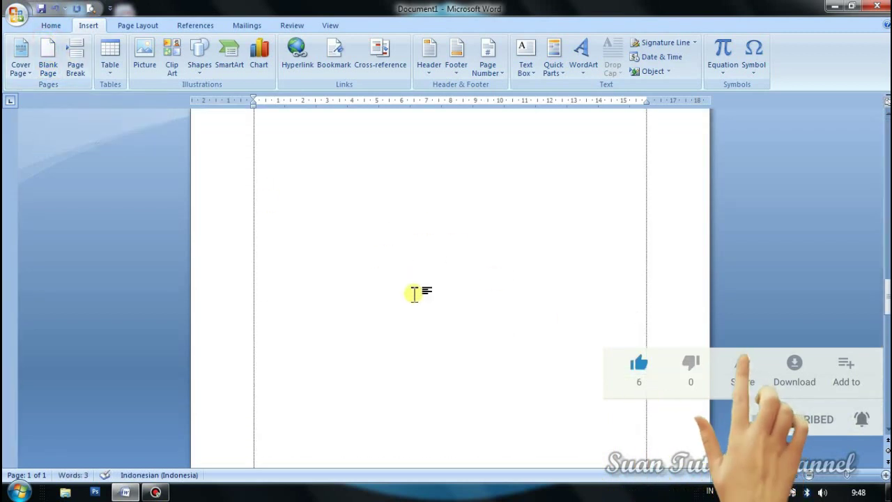
{"action": "scroll", "coordinate": [417, 281], "scroll_direction": "up", "scroll_amount": 2}
{"action": "scroll", "coordinate": [417, 281], "scroll_direction": "down", "scroll_amount": 3}
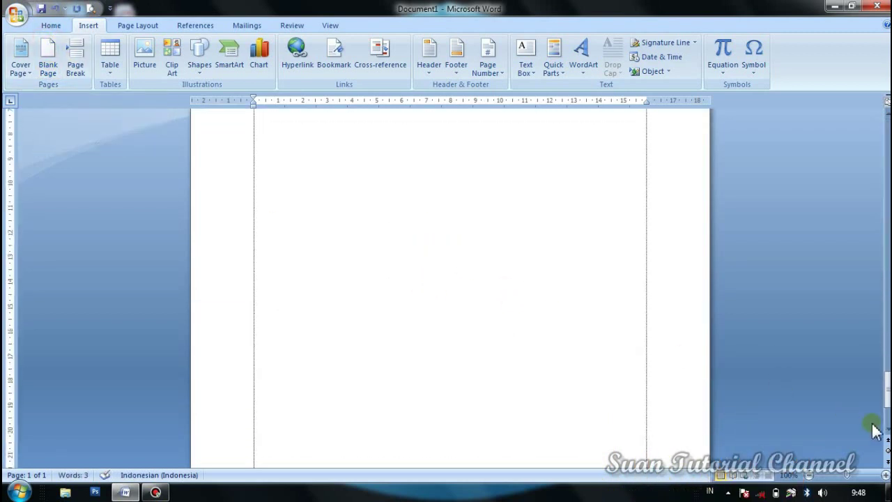
{"action": "left_click", "coordinate": [810, 476]}
{"action": "left_click", "coordinate": [810, 475]}
{"action": "left_click", "coordinate": [811, 476]}
{"action": "left_click", "coordinate": [811, 476]}
{"action": "left_click", "coordinate": [811, 475]}
{"action": "left_click", "coordinate": [810, 476]}
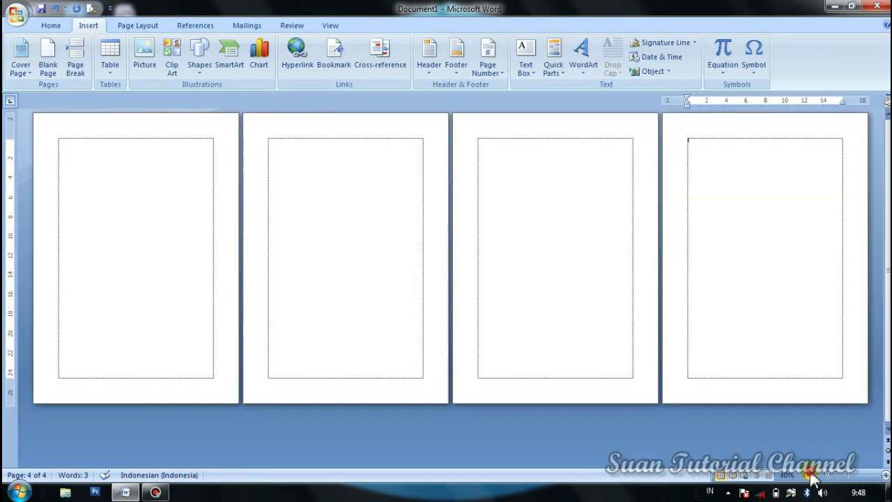
Step: Place the insertion point at the top of page 1 and show the Page Layout options
{"action": "left_click", "coordinate": [104, 154]}
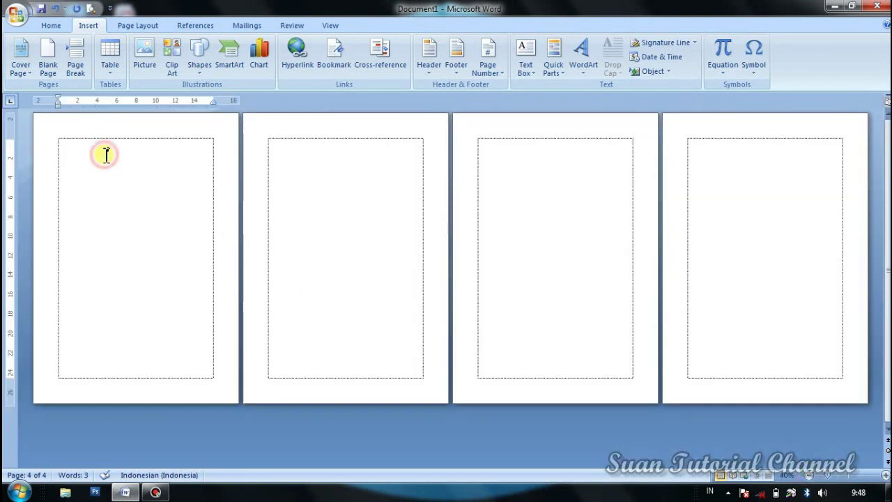
{"action": "left_click", "coordinate": [315, 149]}
{"action": "left_click", "coordinate": [505, 147]}
{"action": "left_click", "coordinate": [759, 151]}
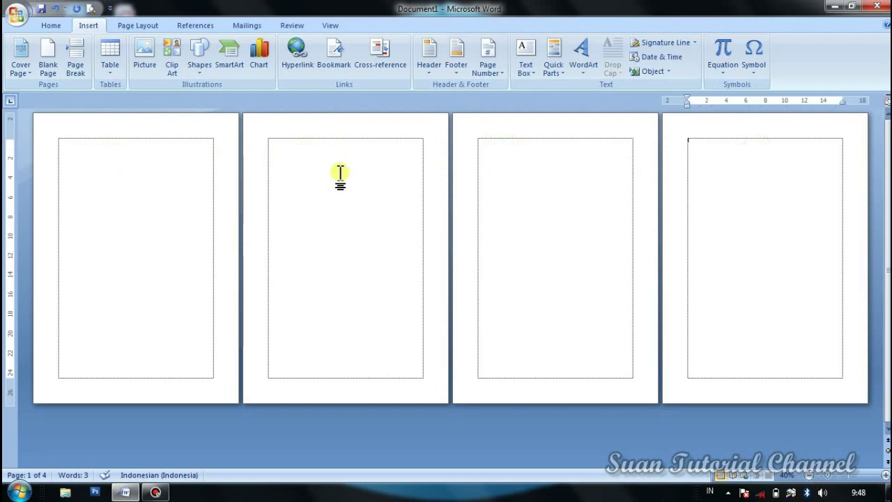
{"action": "left_click", "coordinate": [74, 153]}
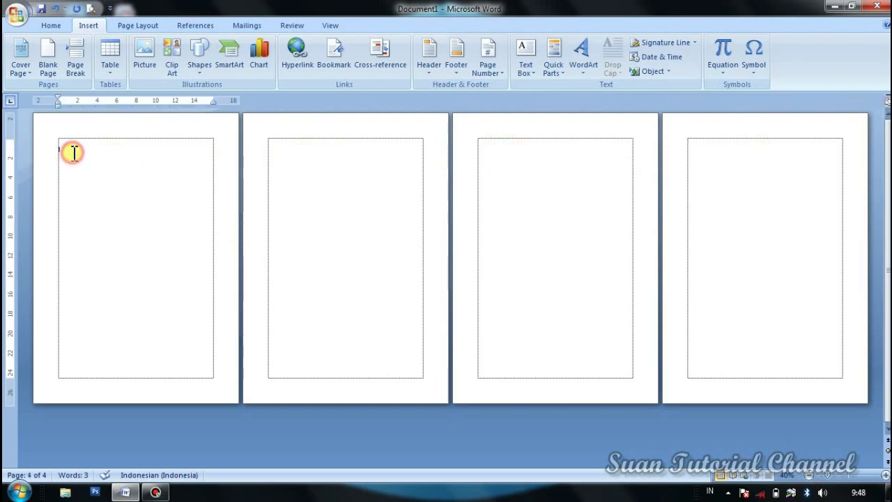
{"action": "left_click", "coordinate": [294, 142]}
{"action": "left_click", "coordinate": [484, 139]}
{"action": "left_click", "coordinate": [691, 149]}
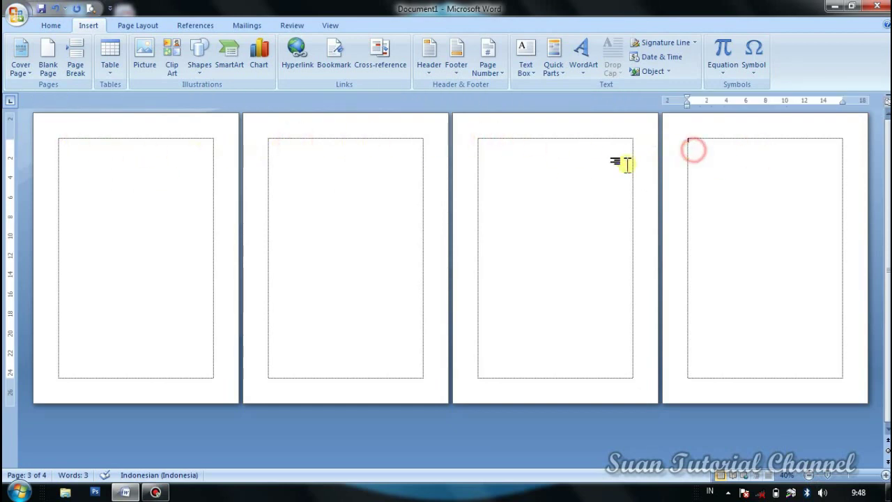
{"action": "left_click", "coordinate": [60, 165]}
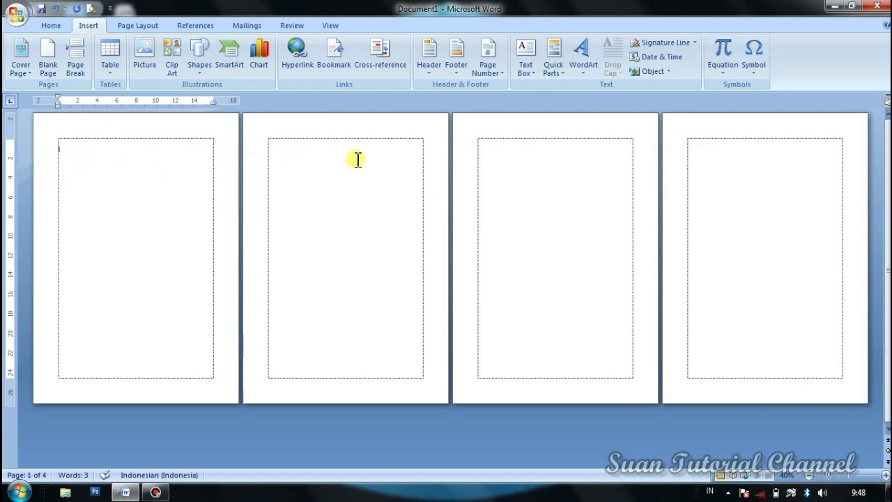
{"action": "left_click", "coordinate": [139, 26]}
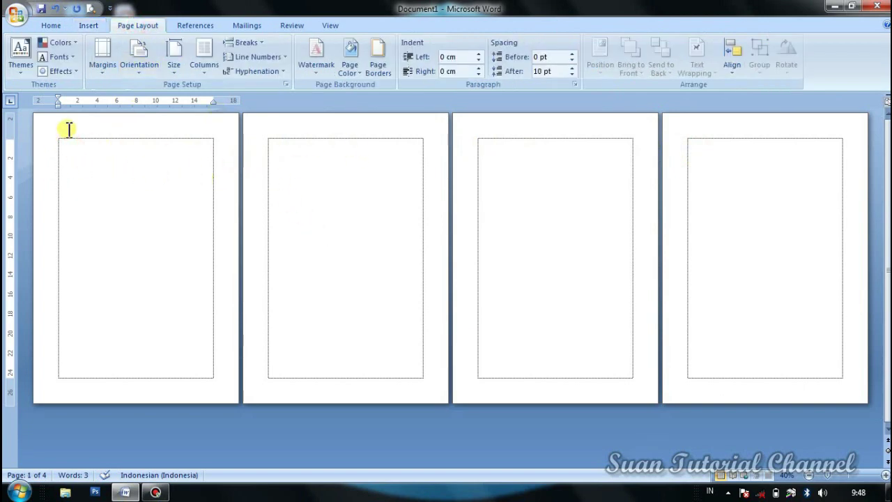
Step: Change the paper size of all pages to Legal (8.5 x 14 in)
{"action": "left_click", "coordinate": [174, 67]}
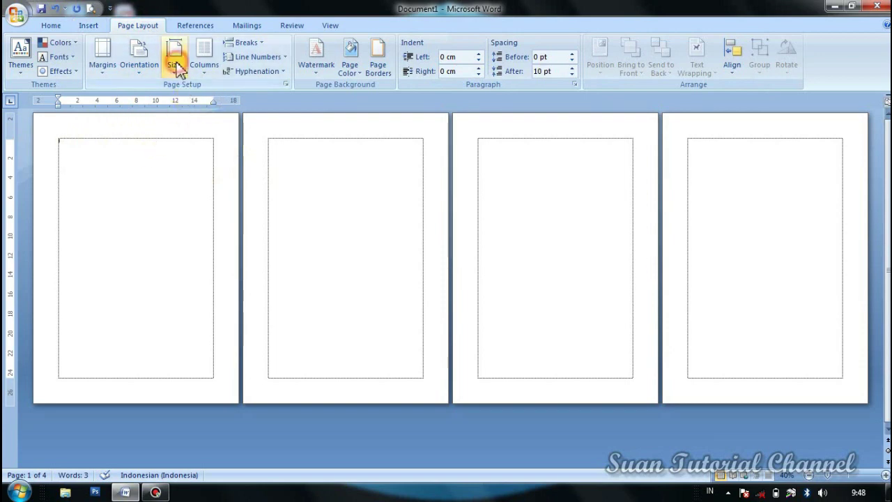
{"action": "scroll", "coordinate": [200, 212], "scroll_direction": "down", "scroll_amount": 5}
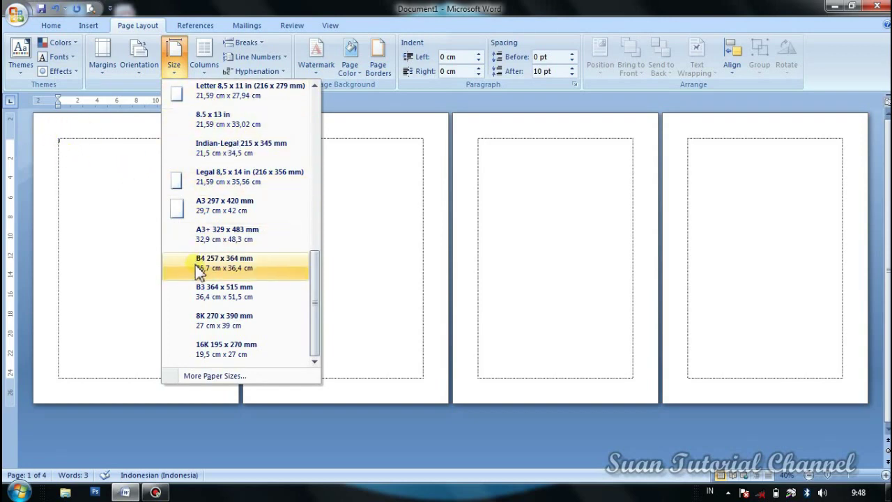
{"action": "scroll", "coordinate": [202, 272], "scroll_direction": "up", "scroll_amount": 1}
{"action": "scroll", "coordinate": [213, 272], "scroll_direction": "up", "scroll_amount": 4}
{"action": "scroll", "coordinate": [226, 202], "scroll_direction": "down", "scroll_amount": 2}
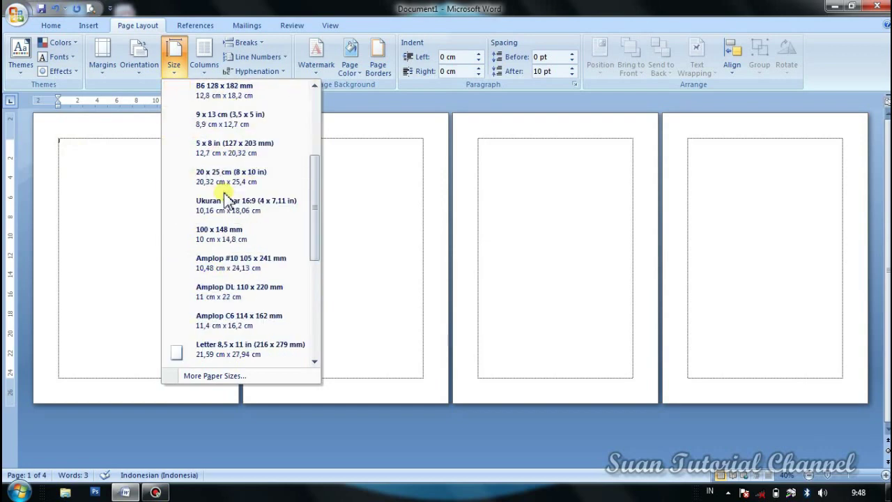
{"action": "scroll", "coordinate": [230, 321], "scroll_direction": "down", "scroll_amount": 3}
{"action": "scroll", "coordinate": [233, 326], "scroll_direction": "down", "scroll_amount": 3}
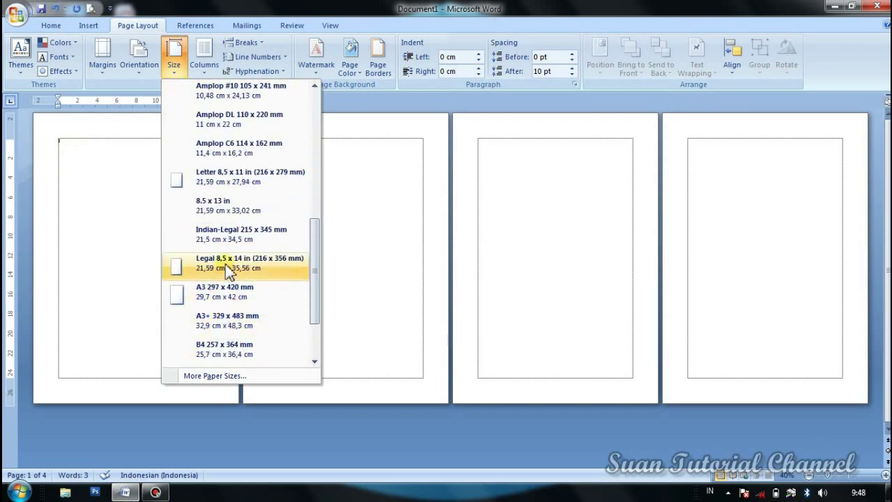
{"action": "left_click", "coordinate": [228, 272]}
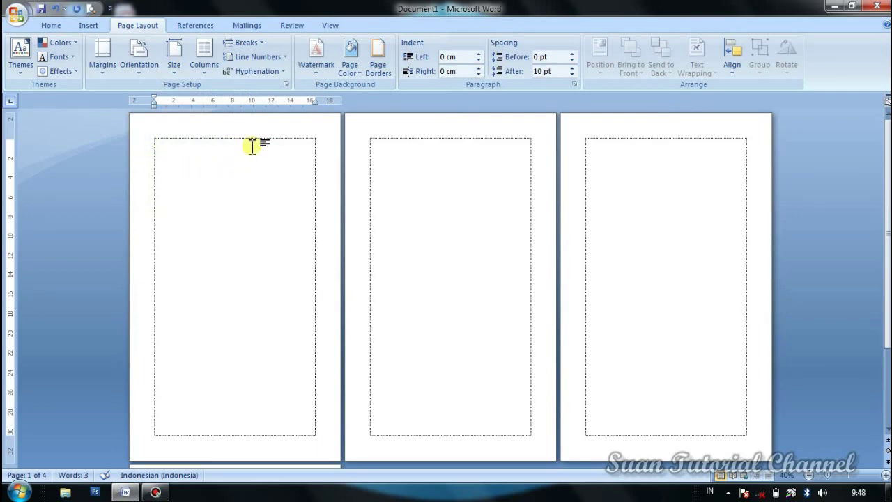
Step: Insert a Next Page section break after page 1 and make the following section A4 (210 x 297 mm)
{"action": "left_click", "coordinate": [252, 49]}
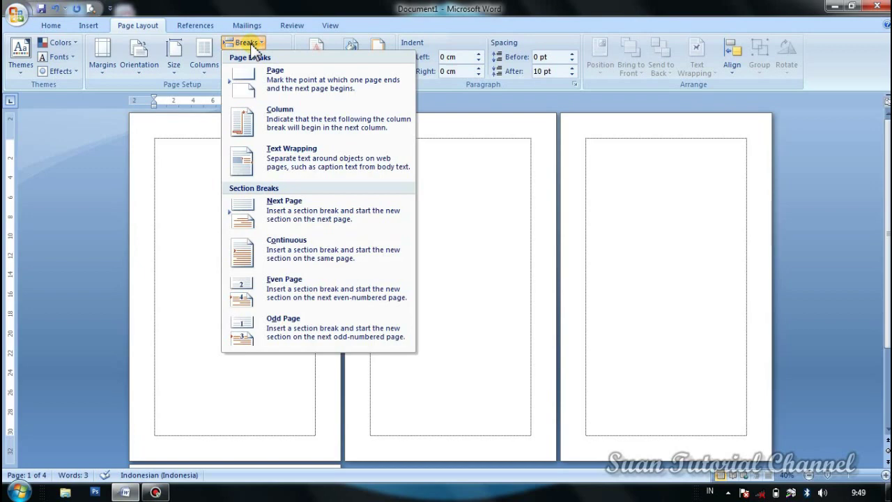
{"action": "left_click", "coordinate": [281, 209]}
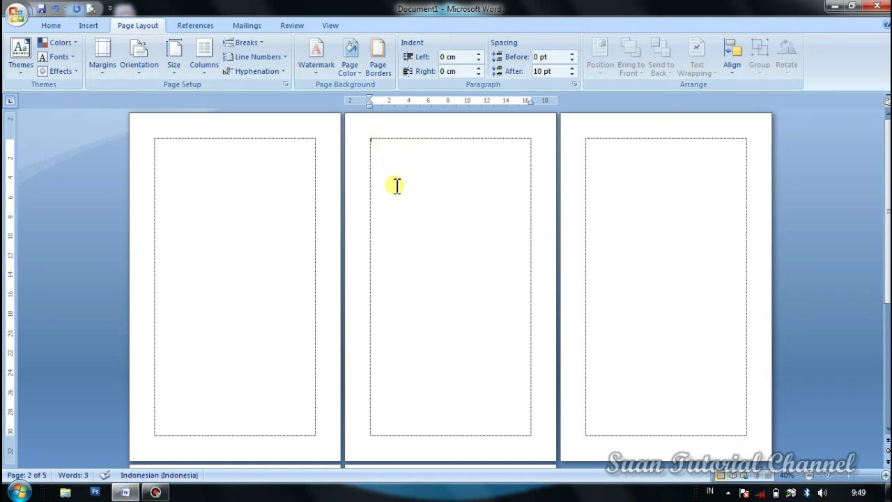
{"action": "left_click", "coordinate": [174, 67]}
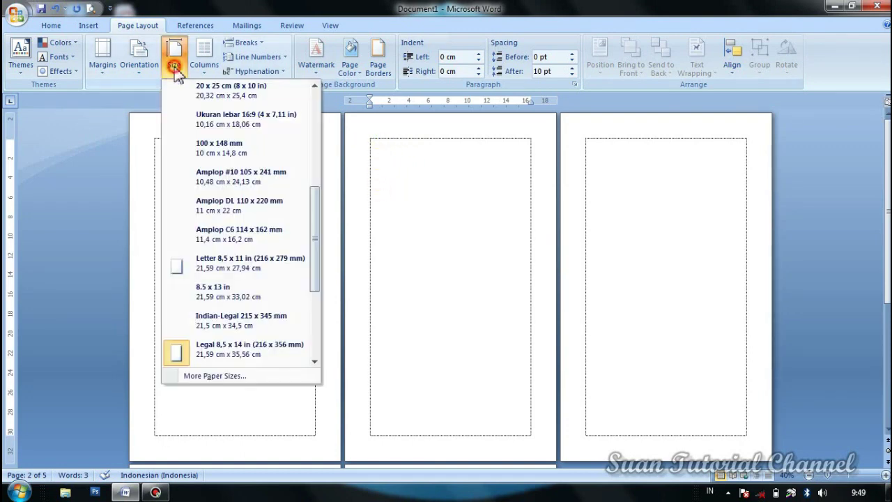
{"action": "scroll", "coordinate": [230, 293], "scroll_direction": "up", "scroll_amount": 2}
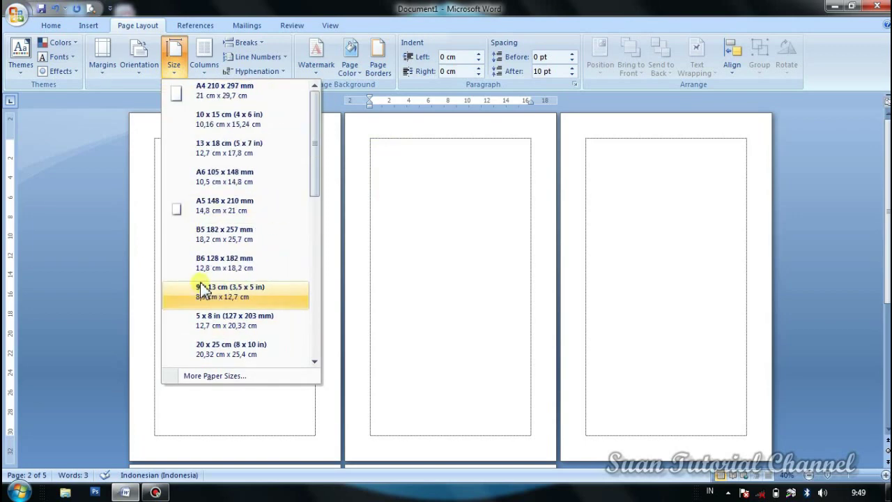
{"action": "scroll", "coordinate": [219, 216], "scroll_direction": "up", "scroll_amount": 2}
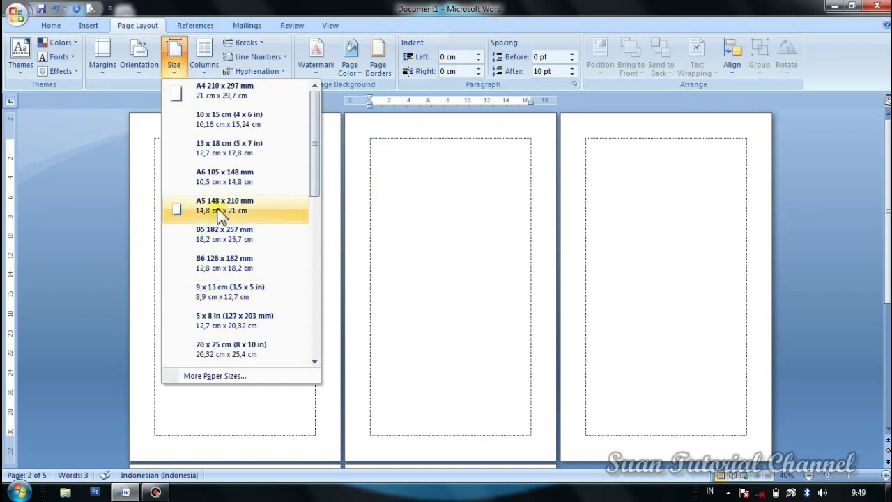
{"action": "left_click", "coordinate": [210, 102]}
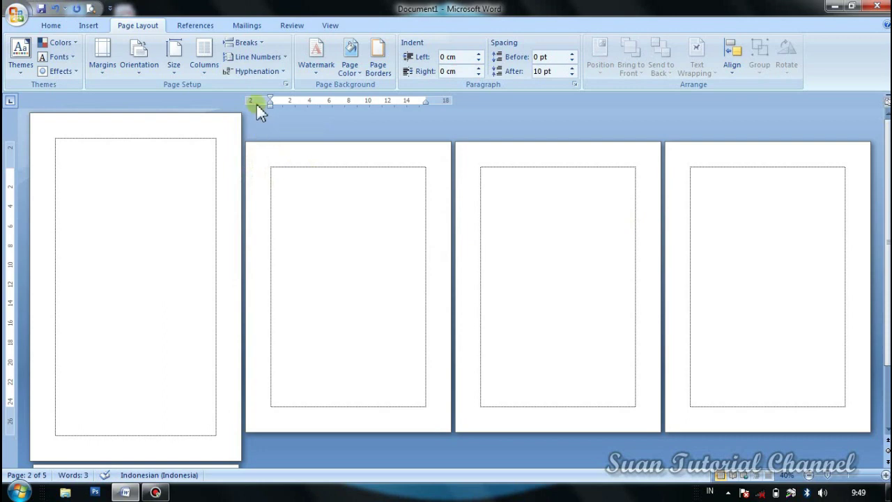
Step: Add a Next Page section break at page 3 and set that section to Letter (8.5 x 11 in)
{"action": "left_click", "coordinate": [245, 44]}
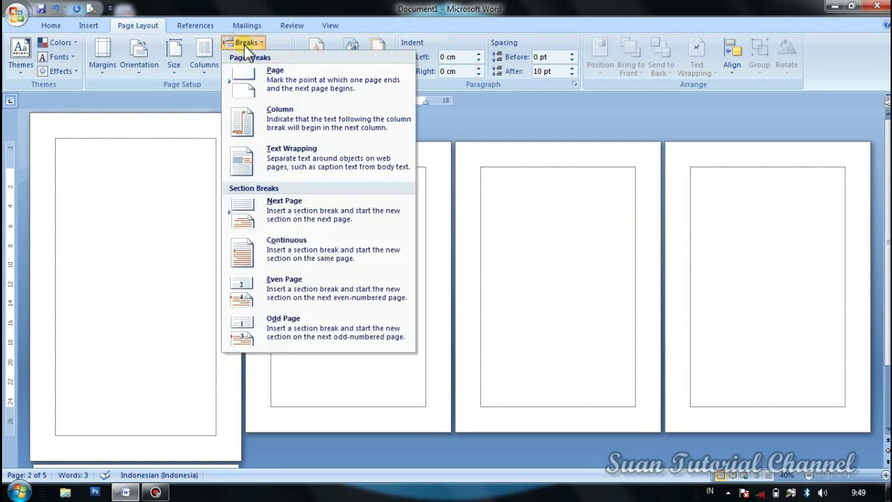
{"action": "left_click", "coordinate": [273, 211]}
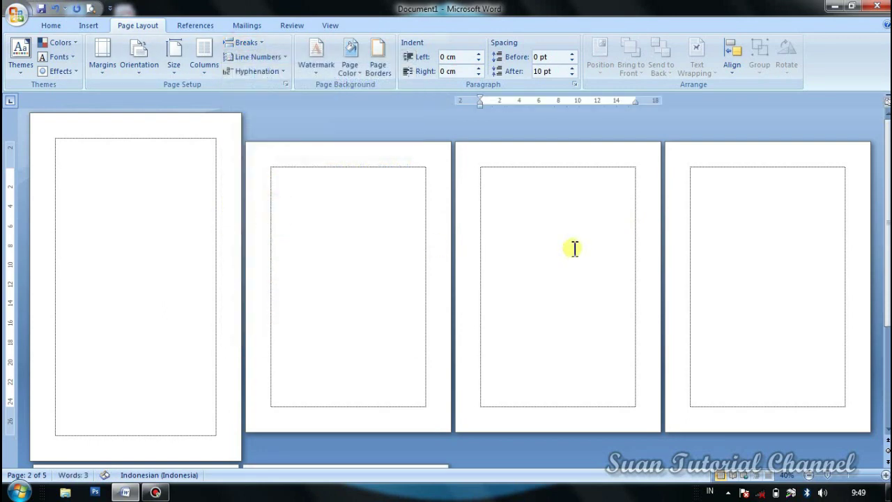
{"action": "left_click", "coordinate": [487, 174]}
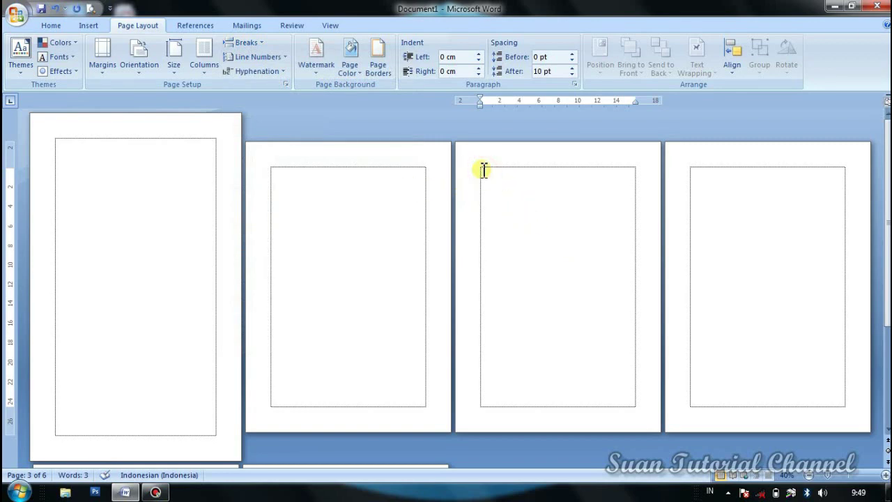
{"action": "left_click", "coordinate": [173, 62]}
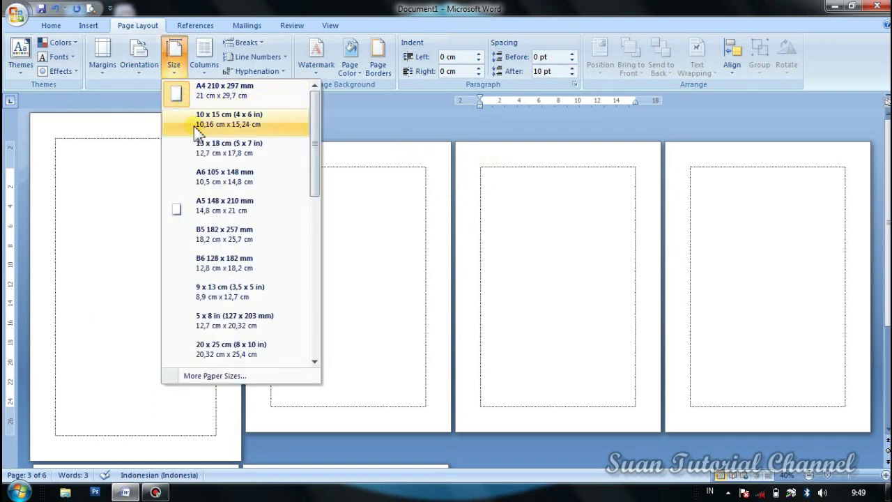
{"action": "scroll", "coordinate": [207, 261], "scroll_direction": "down", "scroll_amount": 1}
{"action": "scroll", "coordinate": [207, 230], "scroll_direction": "down", "scroll_amount": 1}
{"action": "scroll", "coordinate": [188, 202], "scroll_direction": "up", "scroll_amount": 2}
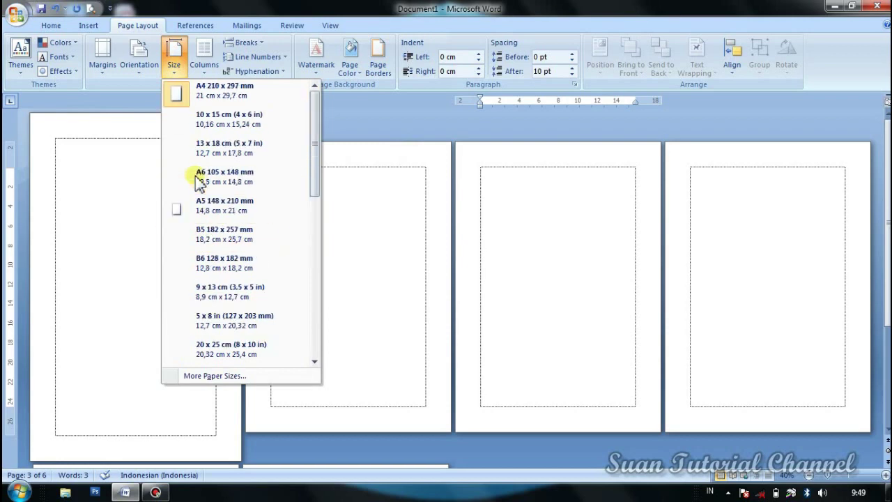
{"action": "scroll", "coordinate": [223, 167], "scroll_direction": "down", "scroll_amount": 2}
{"action": "scroll", "coordinate": [219, 249], "scroll_direction": "down", "scroll_amount": 2}
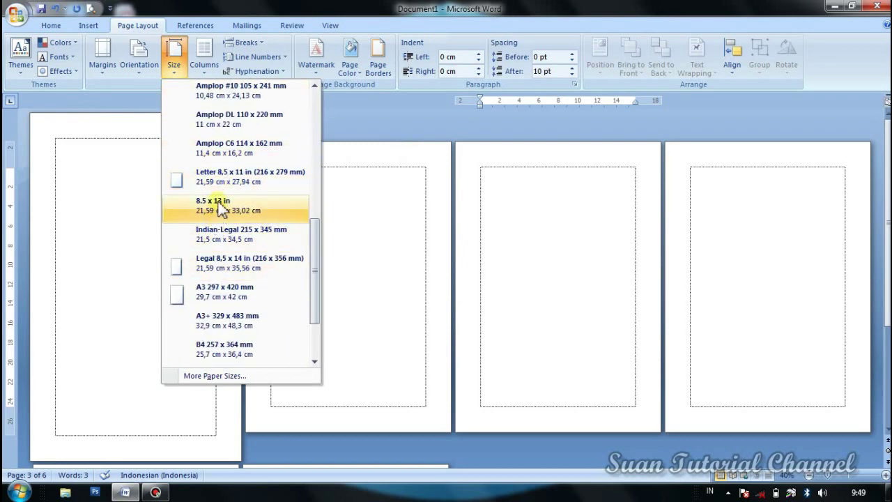
{"action": "left_click", "coordinate": [223, 176]}
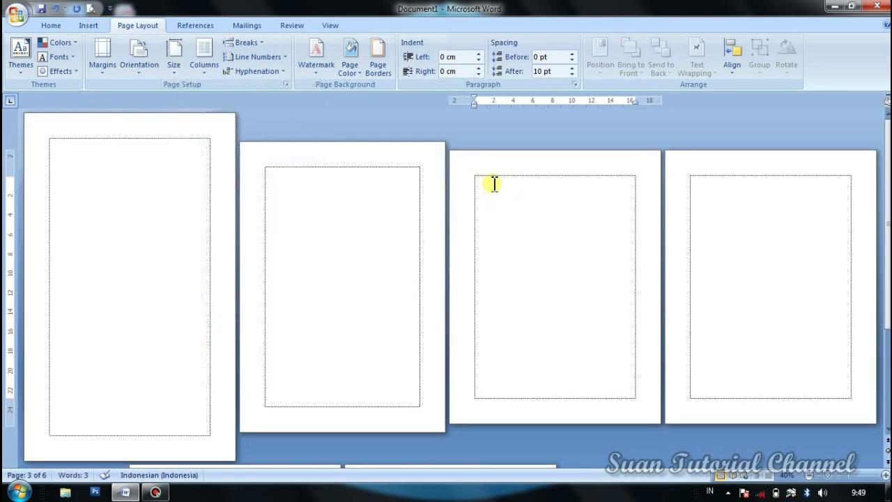
Step: Start a new section on page 4 with a Next Page break and size it A5 (148 x 210 mm)
{"action": "left_click", "coordinate": [249, 50]}
{"action": "left_click", "coordinate": [269, 212]}
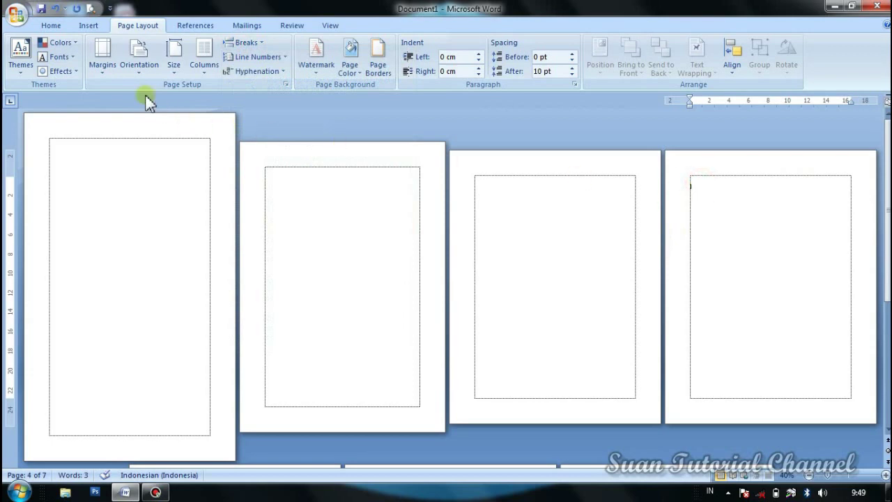
{"action": "left_click", "coordinate": [174, 63]}
{"action": "scroll", "coordinate": [209, 254], "scroll_direction": "up", "scroll_amount": 3}
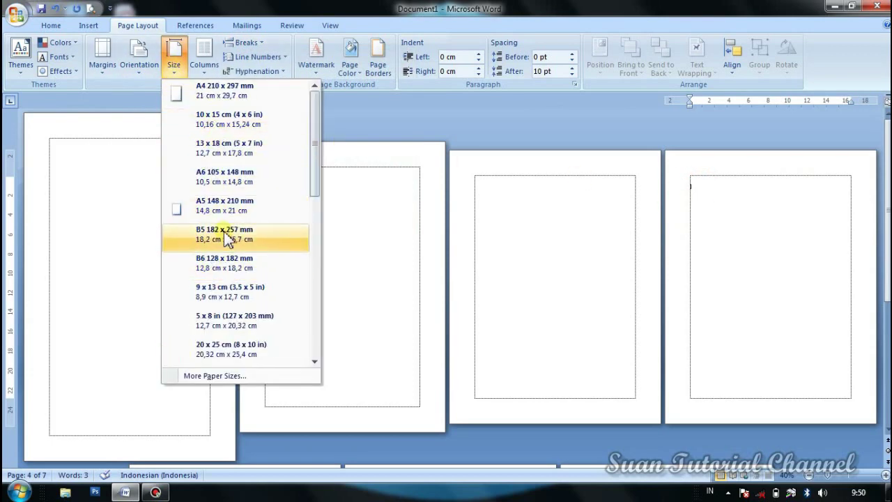
{"action": "left_click", "coordinate": [232, 205]}
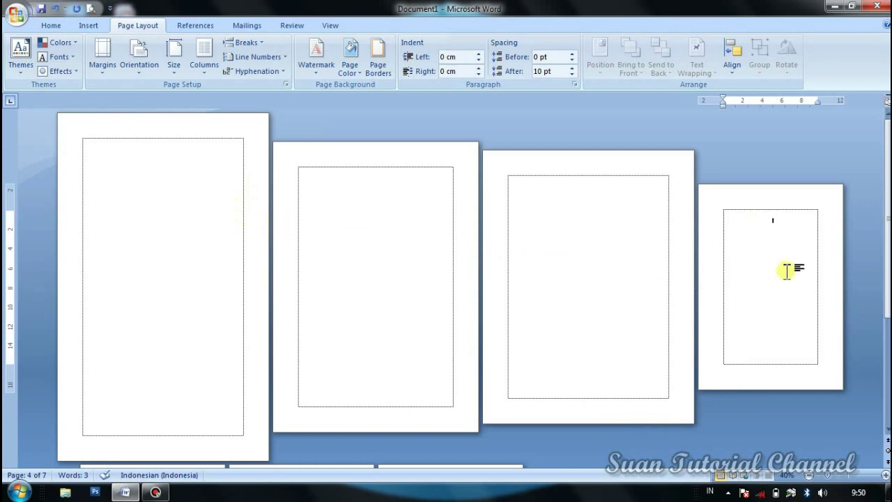
{"action": "left_click", "coordinate": [108, 143]}
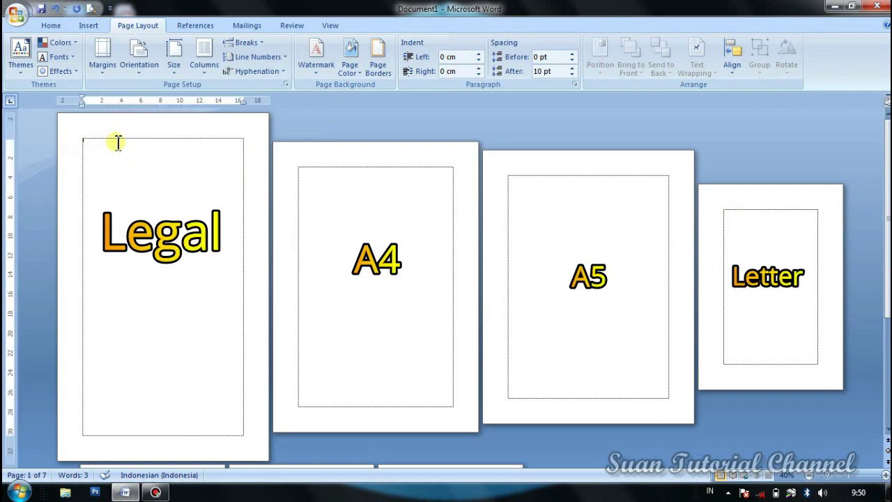
{"action": "left_click", "coordinate": [322, 176]}
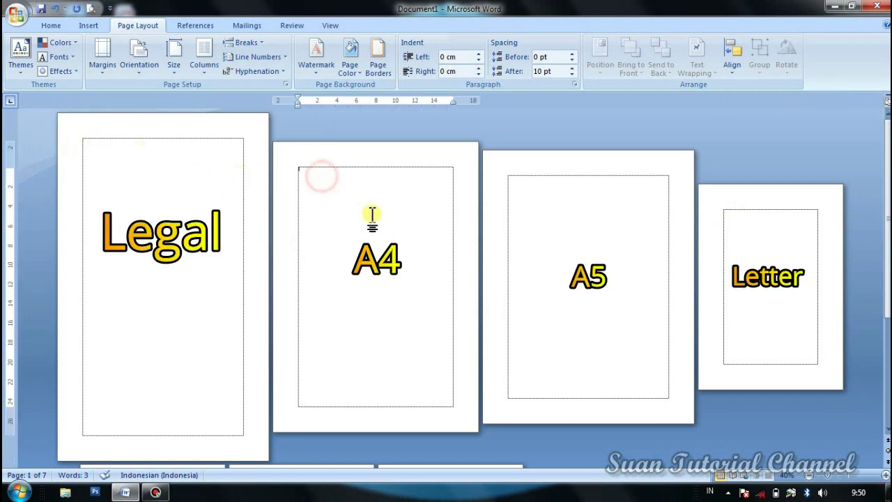
{"action": "left_click", "coordinate": [314, 188]}
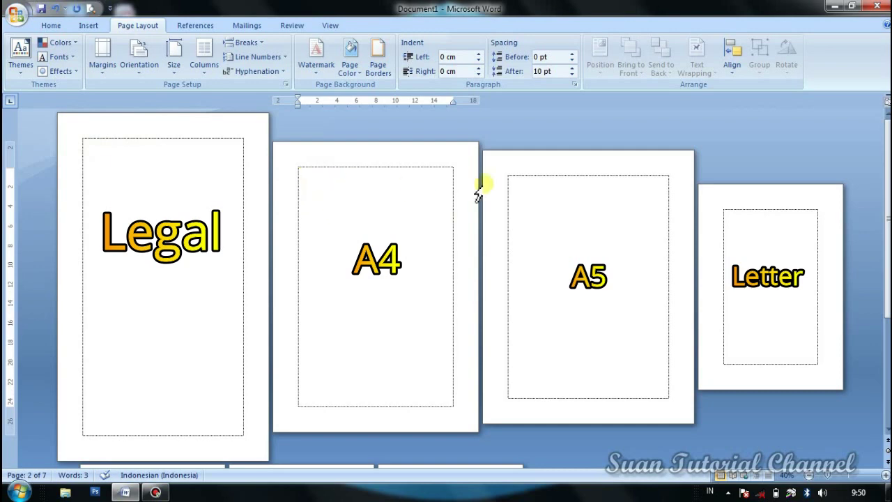
{"action": "left_click", "coordinate": [526, 180]}
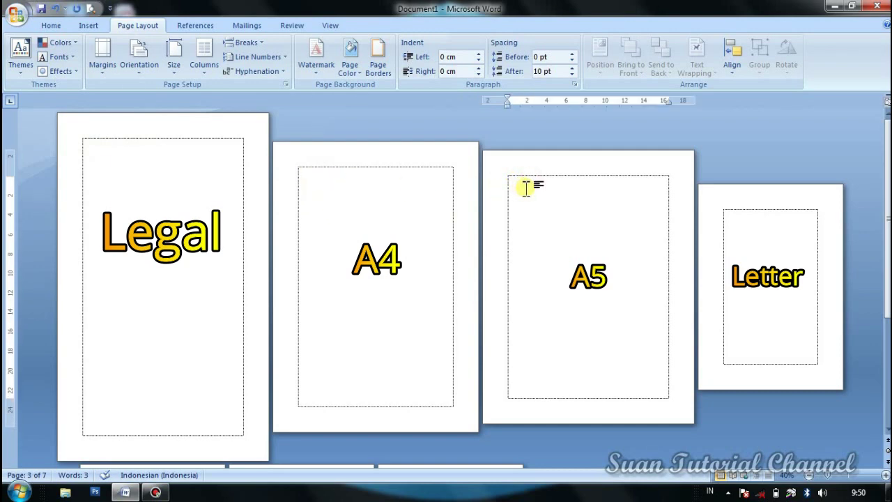
{"action": "left_click", "coordinate": [764, 223]}
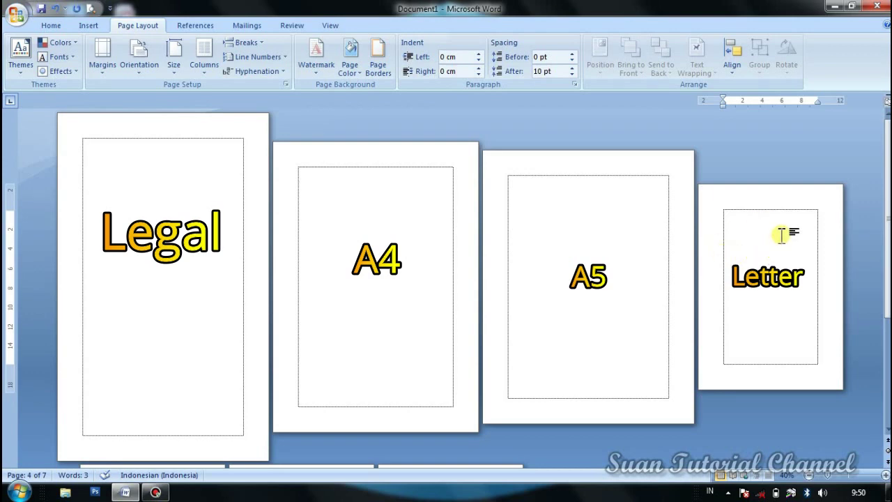
{"action": "left_click", "coordinate": [169, 159]}
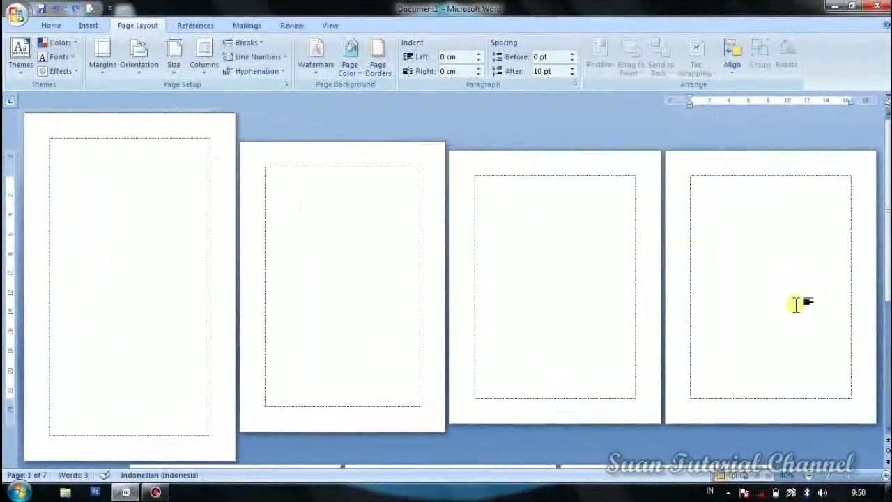
Step: Undo the section breaks and size changes with Ctrl+Z, then zoom back to 100%
{"action": "key", "text": "ctrl+z"}
{"action": "key", "text": "ctrl+z"}
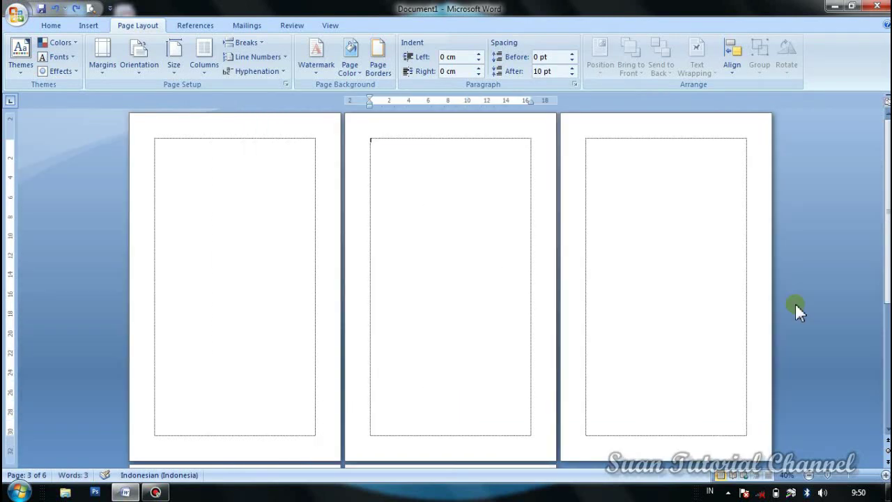
{"action": "key", "text": "ctrl+z"}
{"action": "key", "text": "ctrl+z"}
{"action": "key", "text": "ctrl+z"}
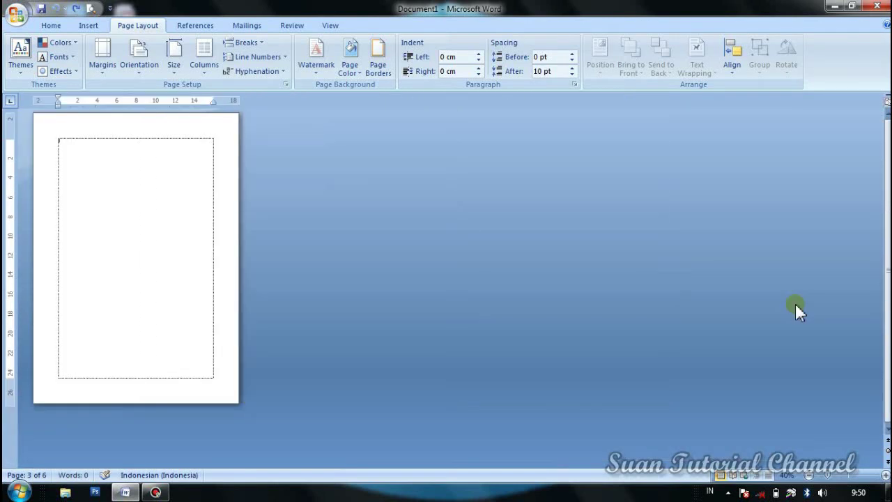
{"action": "left_click", "coordinate": [886, 475]}
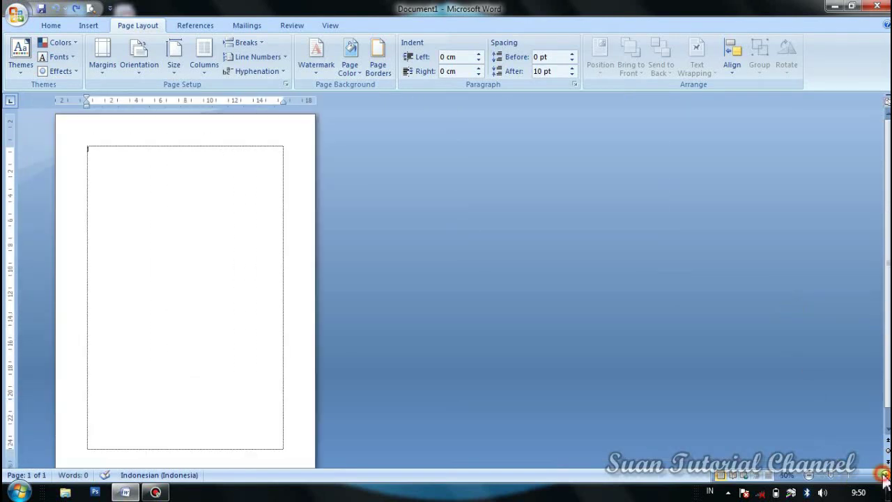
{"action": "left_click", "coordinate": [886, 475]}
{"action": "left_click", "coordinate": [885, 475]}
{"action": "left_click", "coordinate": [885, 475]}
{"action": "left_click", "coordinate": [885, 475]}
{"action": "left_click", "coordinate": [886, 475]}
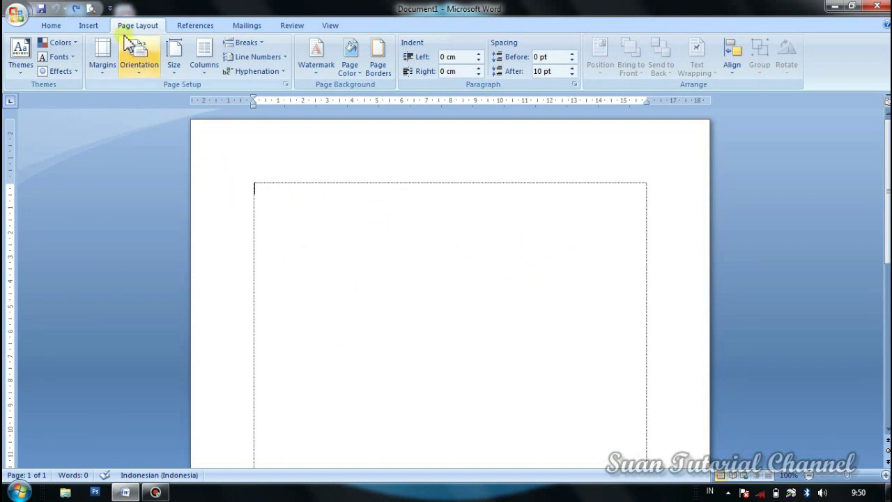
Step: Add a blank page, zoom out so four pages fit across, and place the cursor at the top of page 1
{"action": "left_click", "coordinate": [86, 27]}
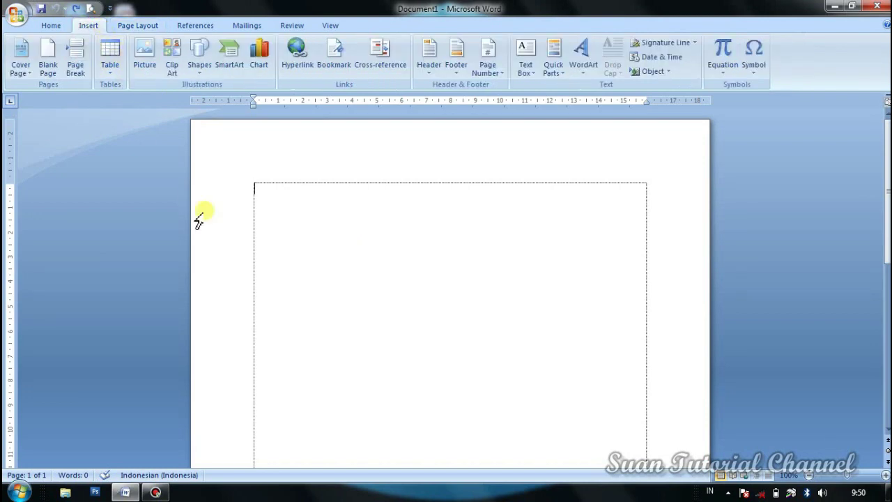
{"action": "left_click", "coordinate": [46, 54]}
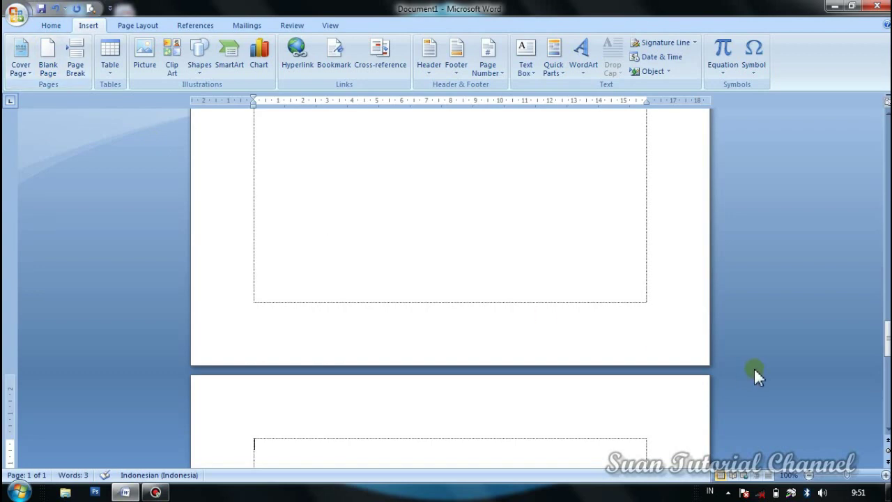
{"action": "left_click", "coordinate": [809, 475]}
{"action": "left_click", "coordinate": [810, 475]}
{"action": "left_click", "coordinate": [810, 475]}
{"action": "left_click", "coordinate": [810, 475]}
{"action": "left_click", "coordinate": [809, 475]}
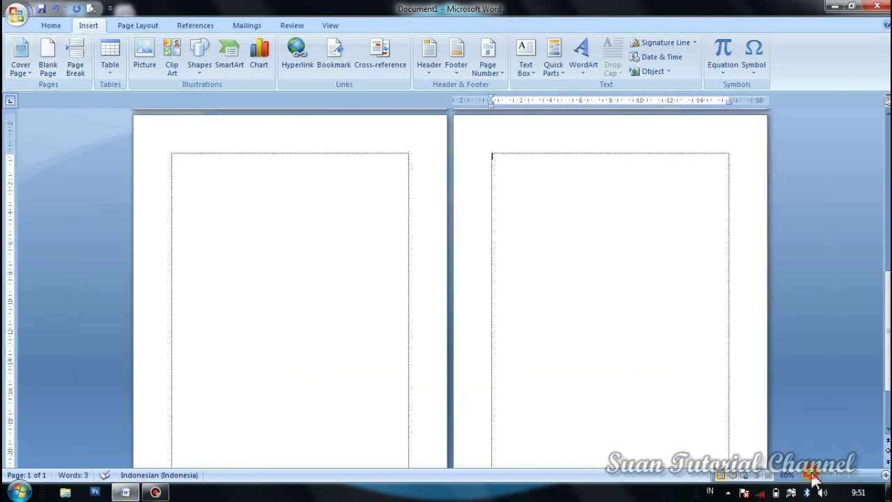
{"action": "left_click", "coordinate": [810, 475]}
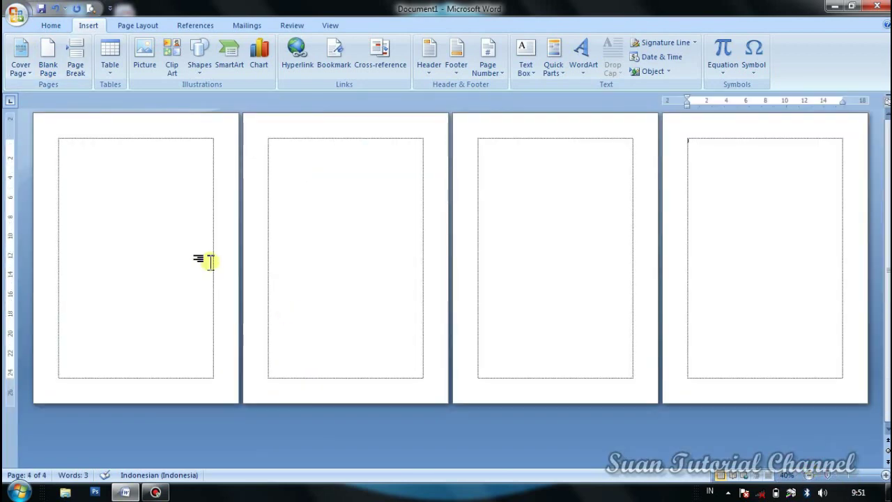
{"action": "left_click", "coordinate": [93, 151]}
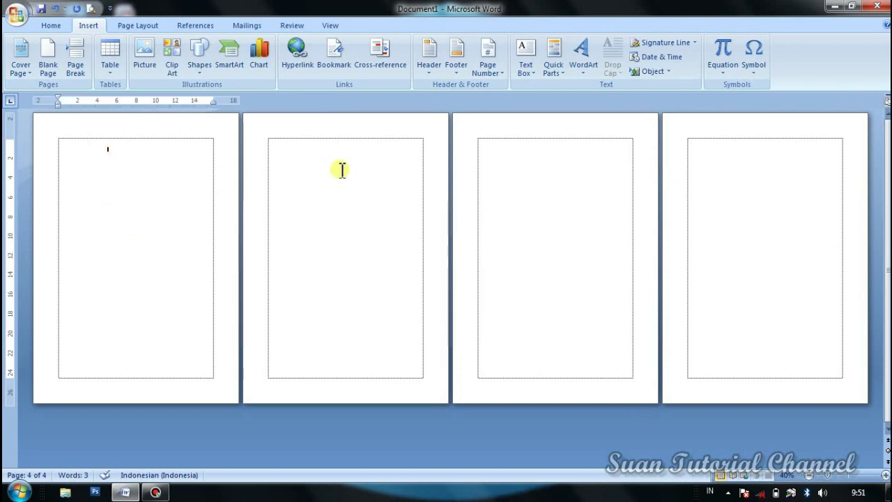
{"action": "left_click", "coordinate": [62, 148]}
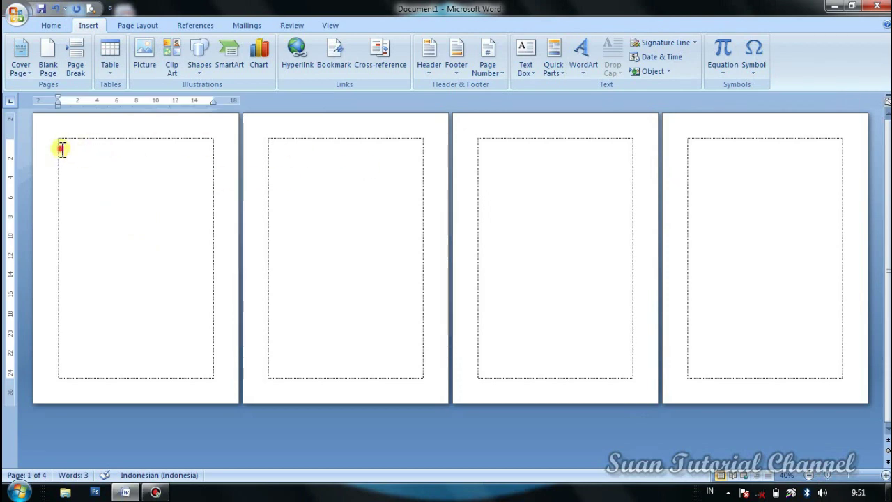
{"action": "left_click", "coordinate": [136, 26]}
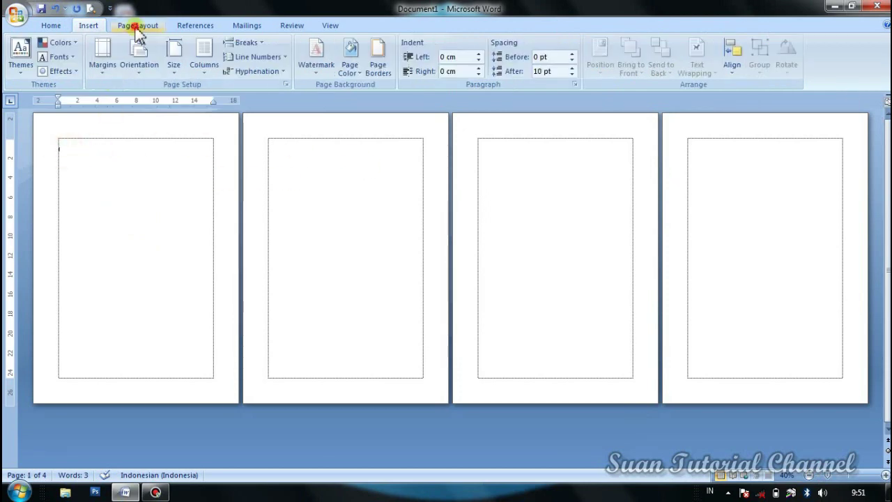
Step: Set the paper size to Legal and insert a Next Page section break after page 1
{"action": "left_click", "coordinate": [175, 70]}
{"action": "scroll", "coordinate": [227, 279], "scroll_direction": "down", "scroll_amount": 5}
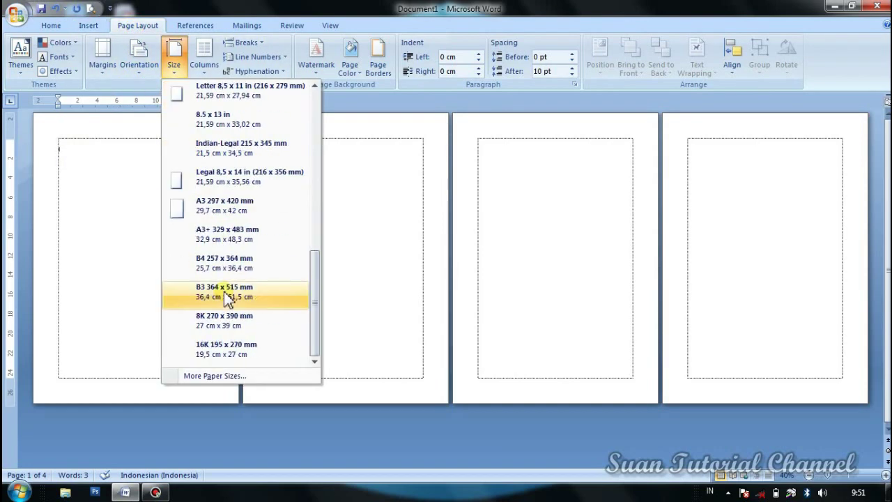
{"action": "left_click", "coordinate": [220, 185]}
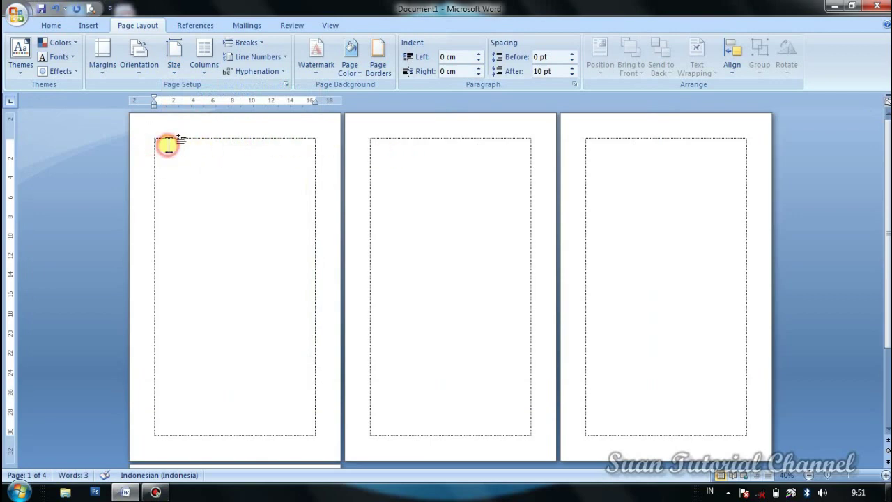
{"action": "left_click", "coordinate": [259, 46]}
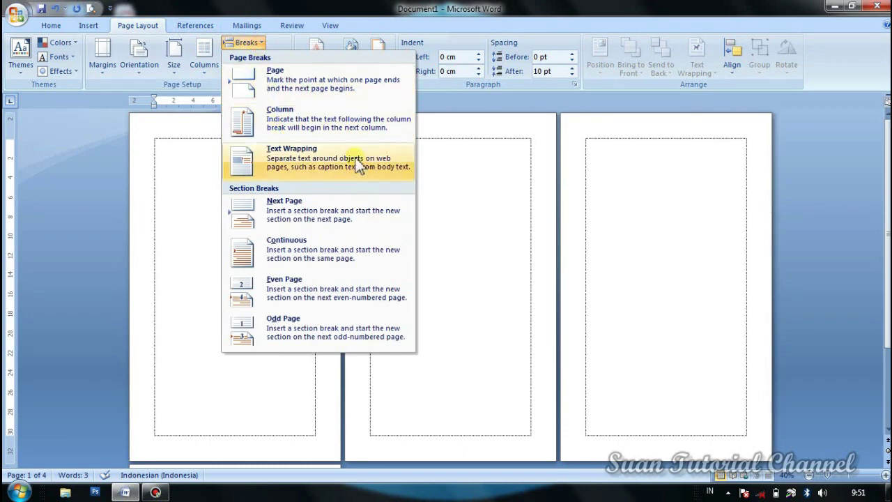
{"action": "left_click", "coordinate": [327, 218]}
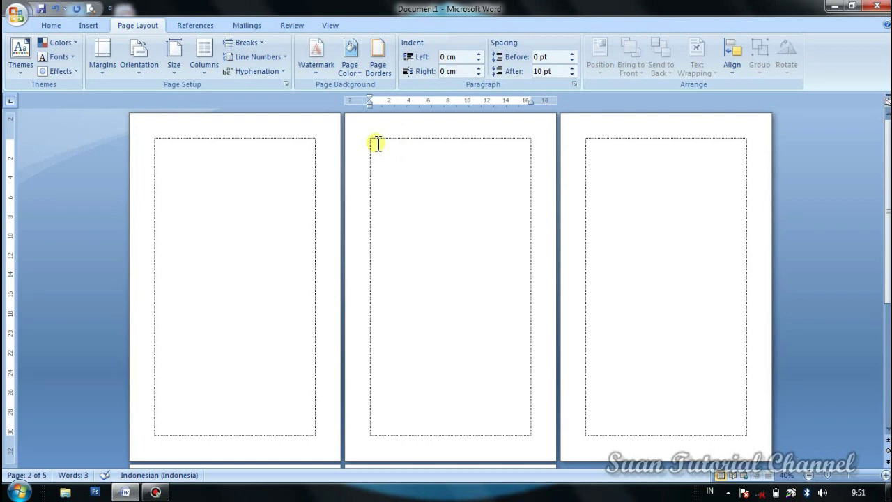
Step: Make page 2 Letter size, add a Next Page break, and size the new section A4
{"action": "left_click", "coordinate": [171, 67]}
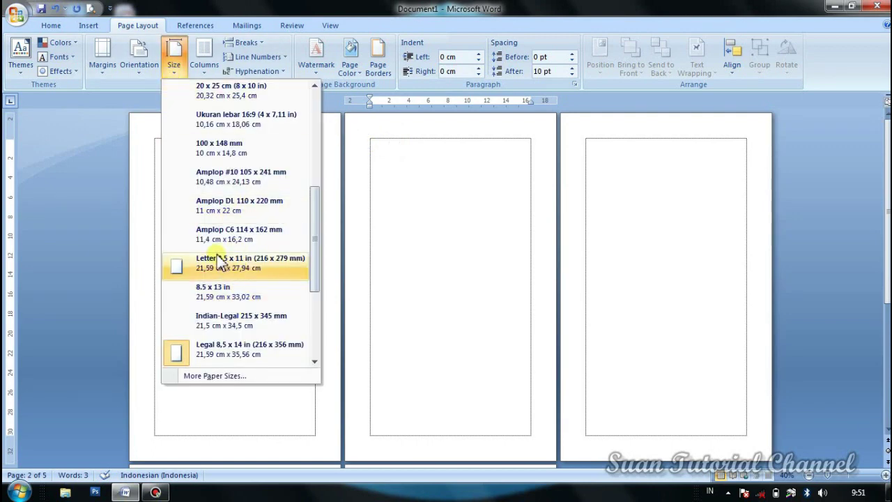
{"action": "left_click", "coordinate": [240, 263]}
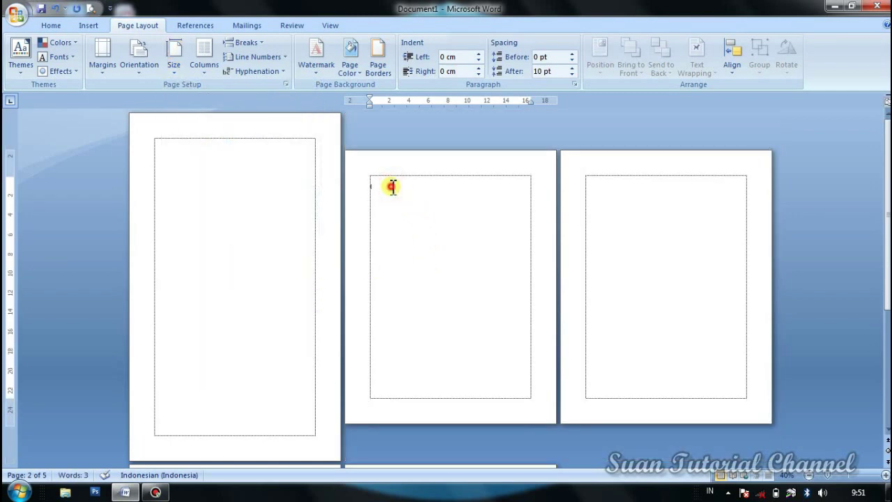
{"action": "left_click", "coordinate": [240, 43]}
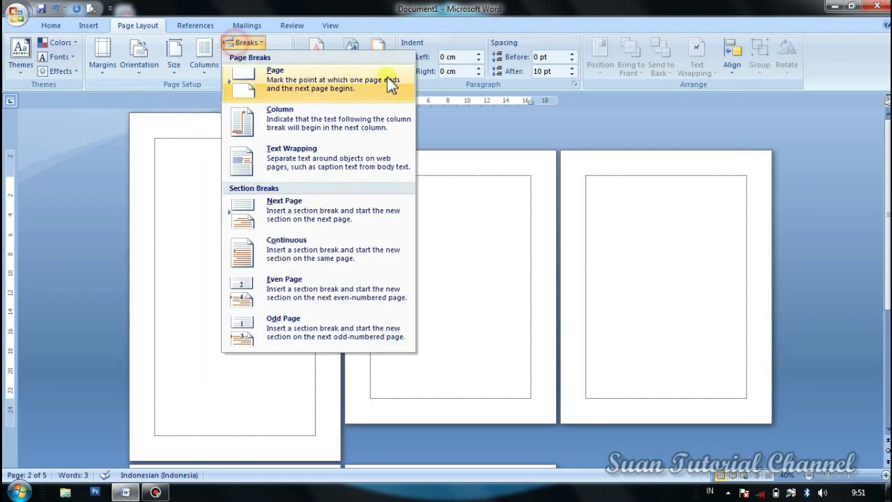
{"action": "left_click", "coordinate": [314, 213]}
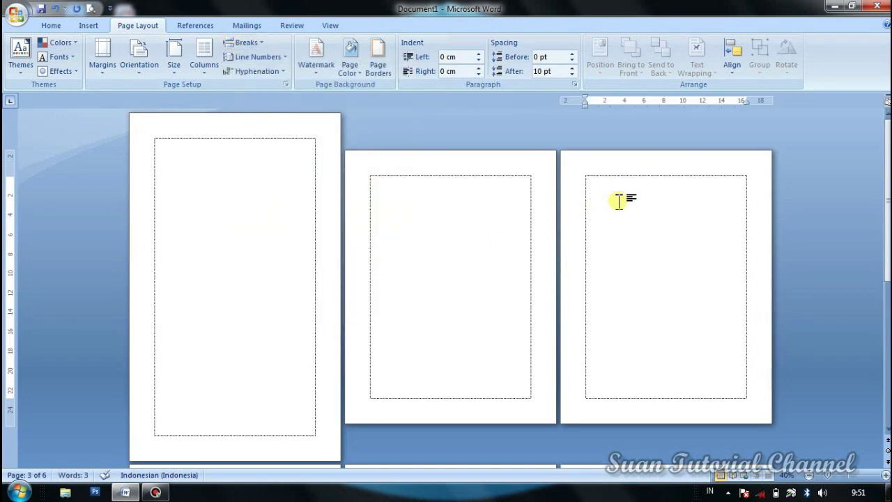
{"action": "left_click", "coordinate": [175, 70]}
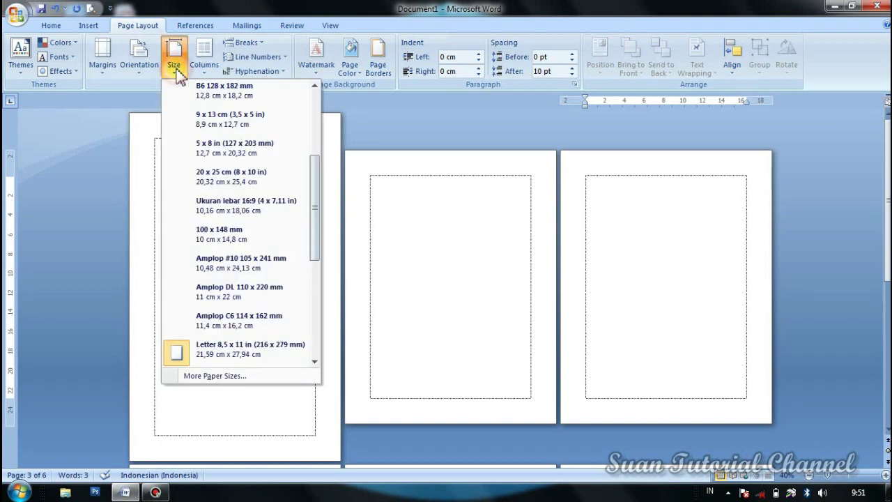
{"action": "scroll", "coordinate": [252, 223], "scroll_direction": "up", "scroll_amount": 3}
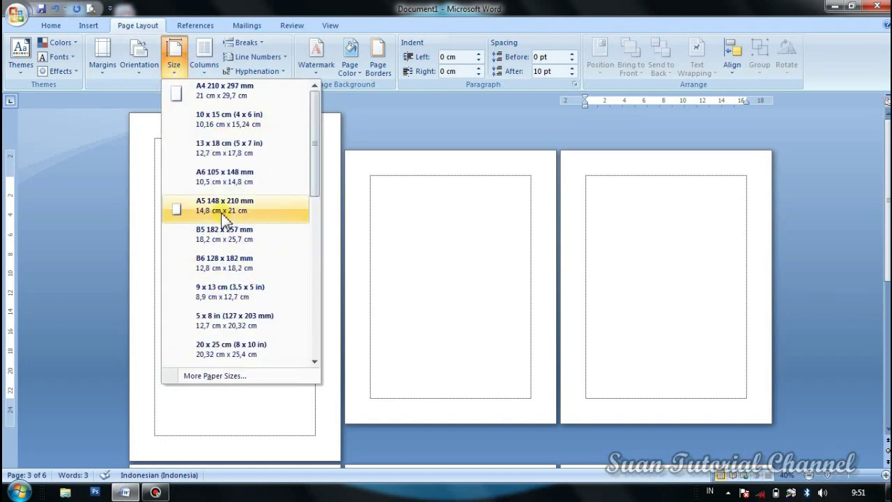
{"action": "left_click", "coordinate": [223, 94]}
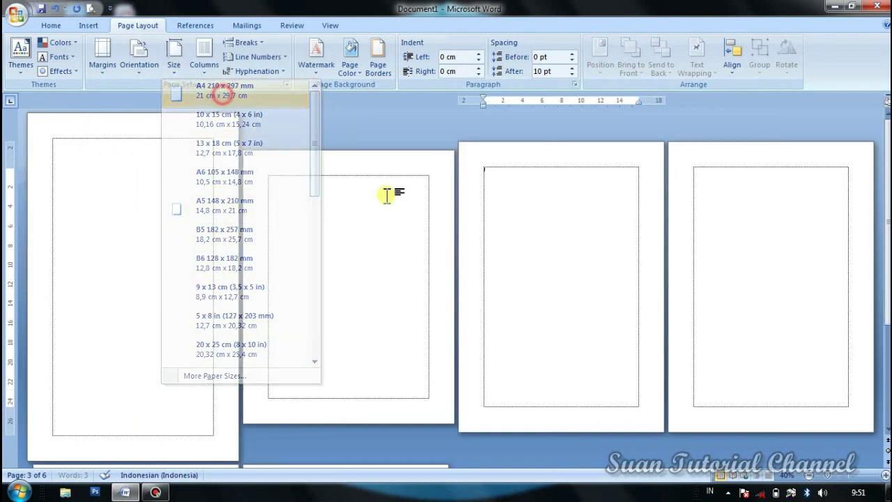
{"action": "left_click", "coordinate": [498, 175]}
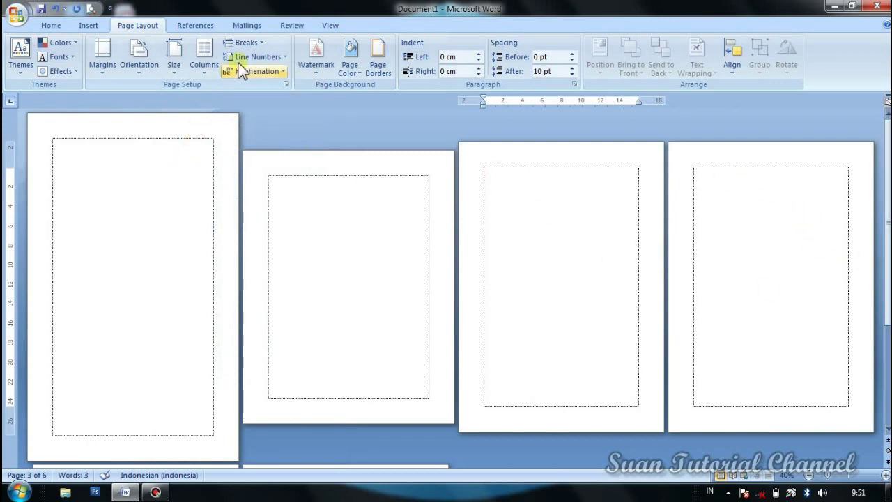
Step: Insert a Next Page section break at page 4 and make that section B5 (182 x 257 mm)
{"action": "left_click", "coordinate": [258, 43]}
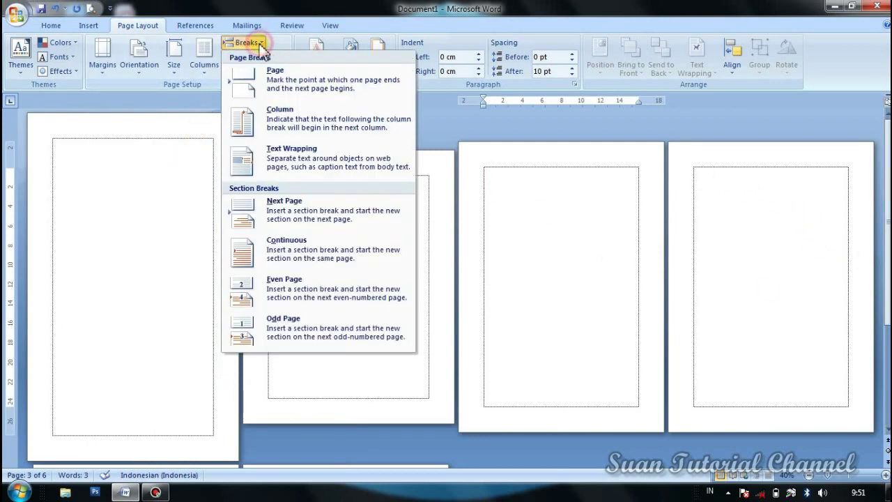
{"action": "left_click", "coordinate": [269, 205]}
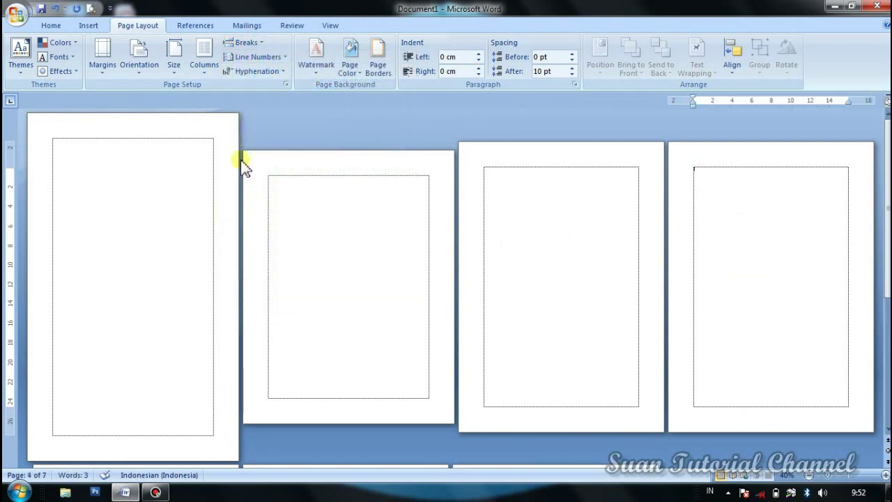
{"action": "left_click", "coordinate": [178, 62]}
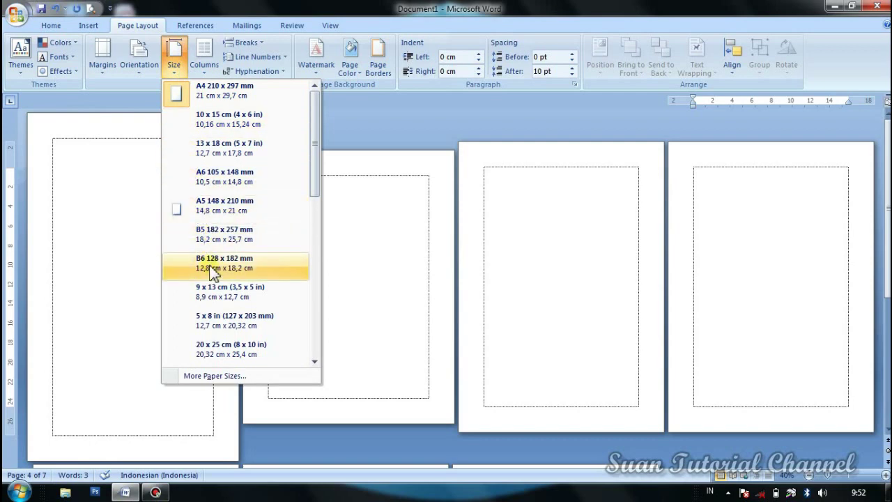
{"action": "left_click", "coordinate": [210, 227]}
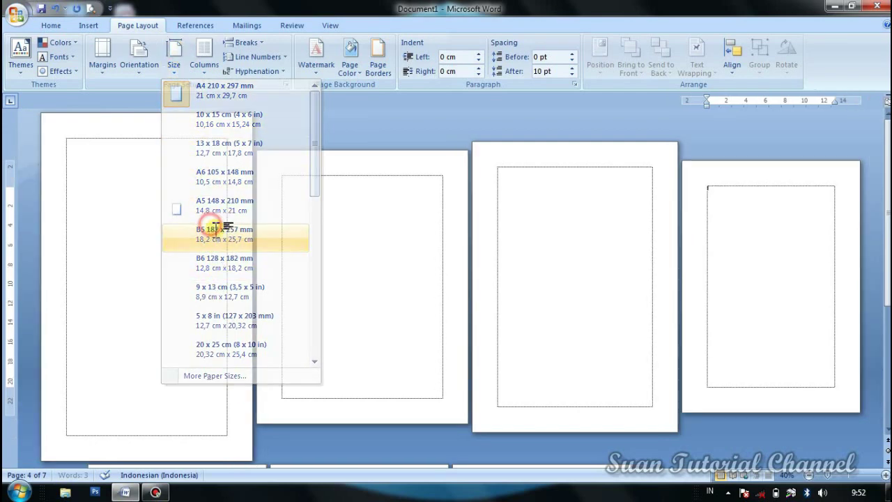
{"action": "left_click", "coordinate": [743, 200]}
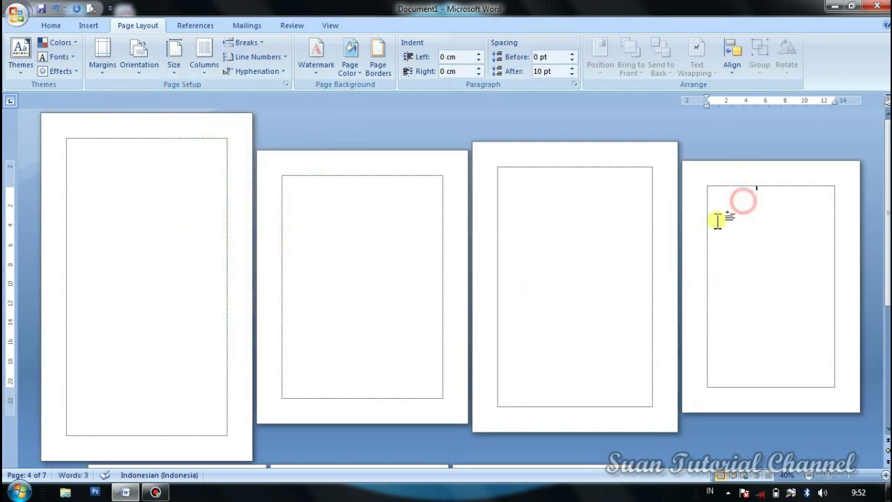